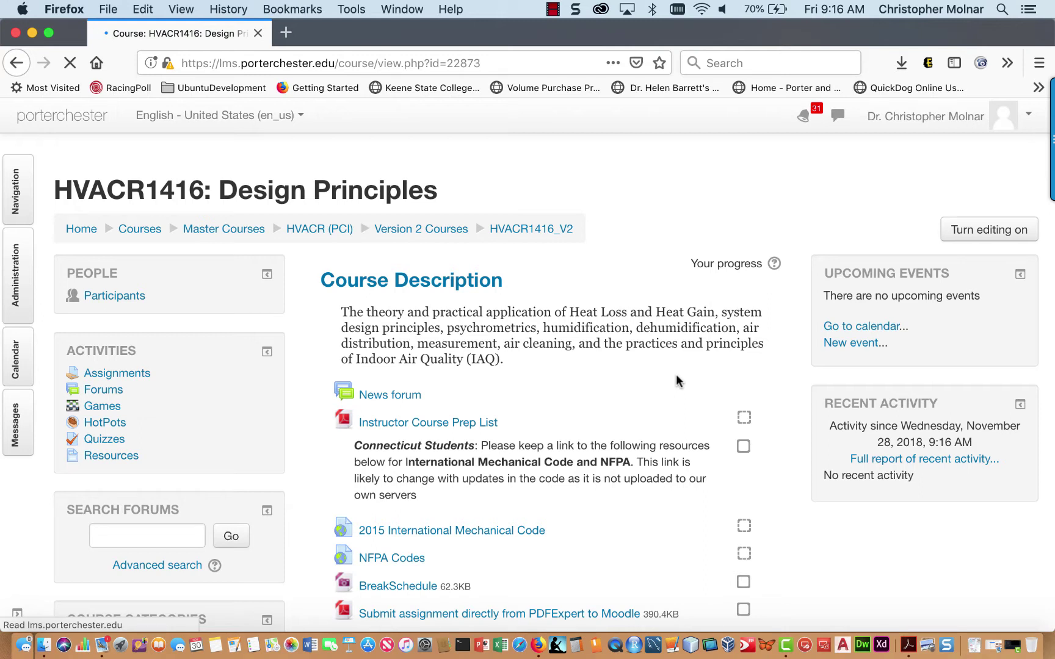
- Show the Administration block from the docked tab on the course page
mouse_move(29, 292)
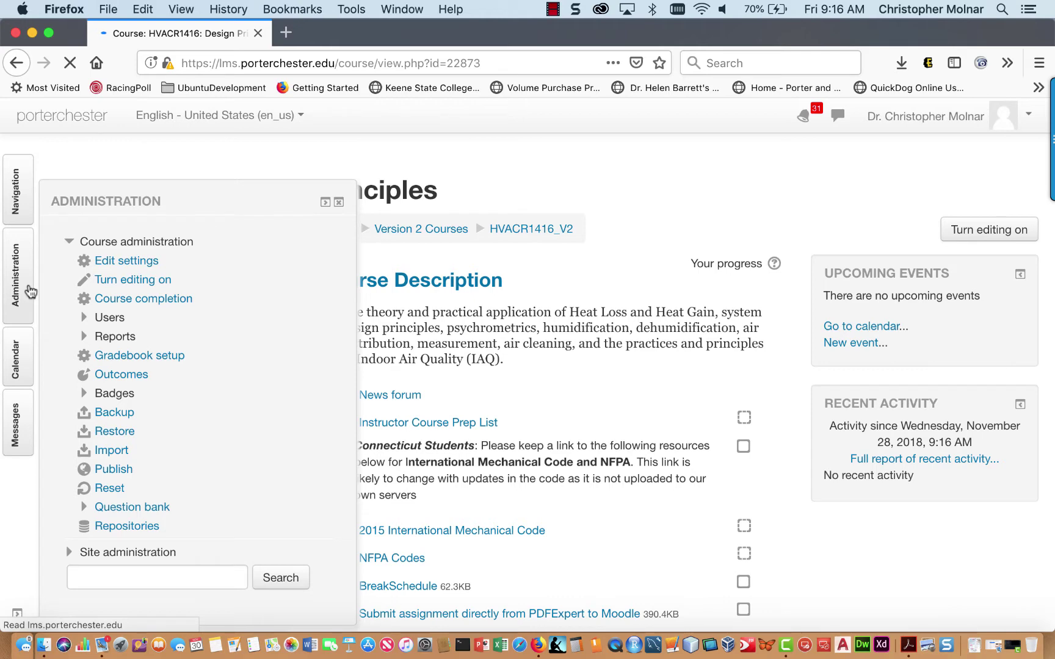
- Open the Dates report from the course administration Reports list
left_click(99, 337)
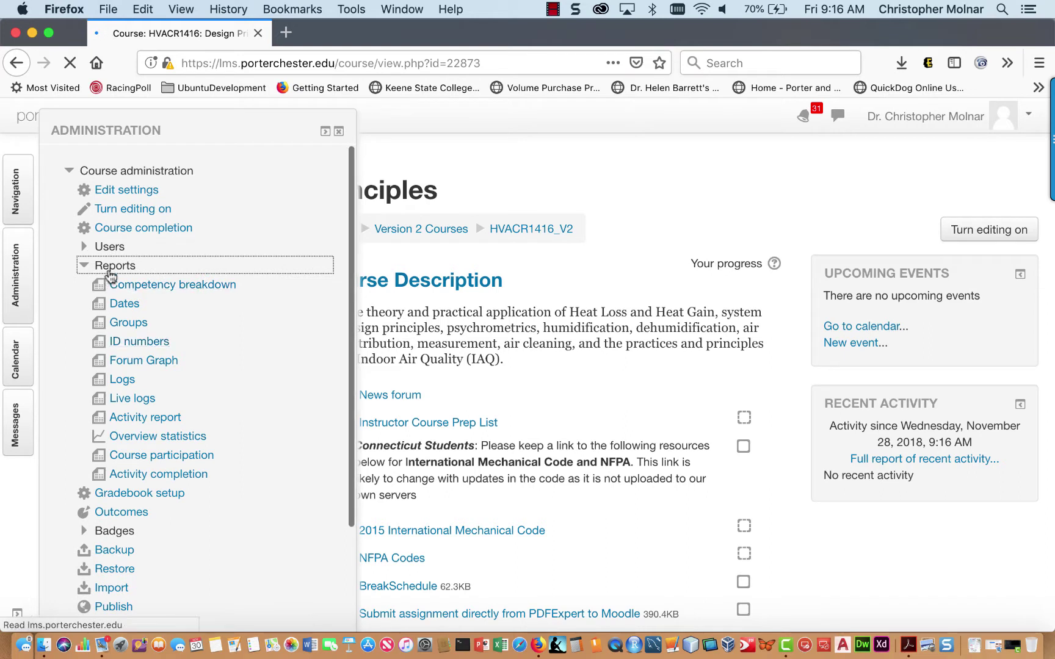
left_click(119, 312)
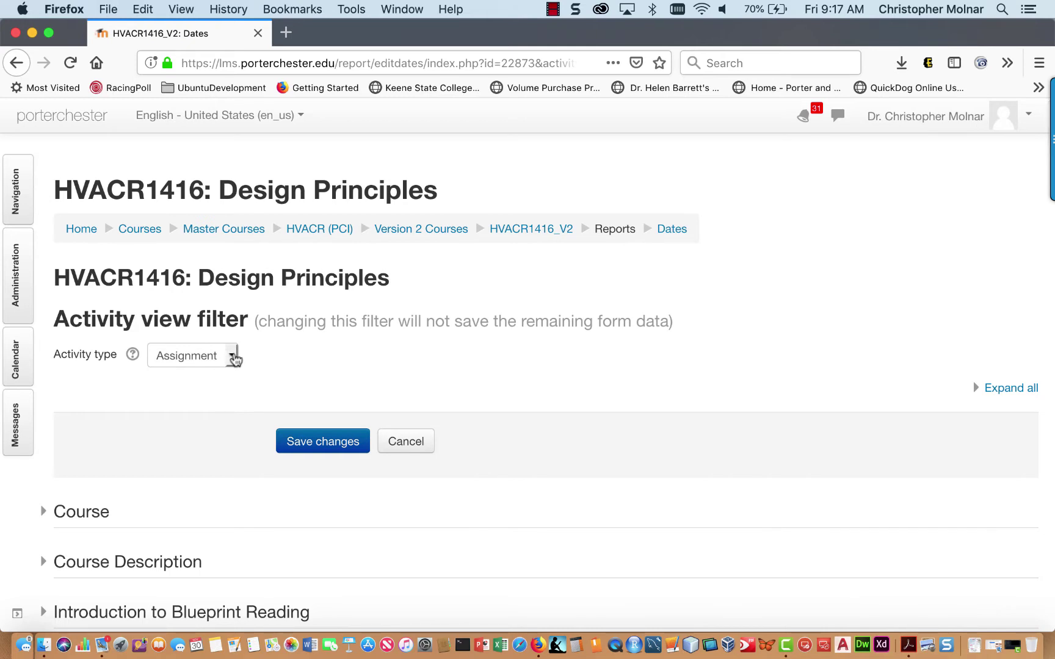
scroll(199, 391, "down", 2)
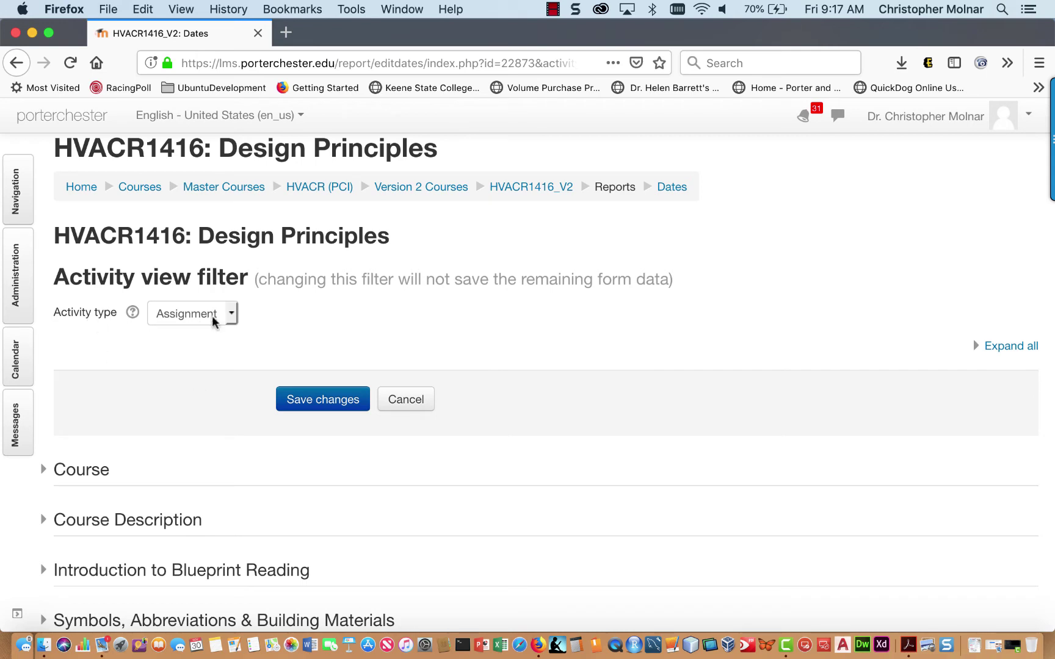
left_click(231, 315)
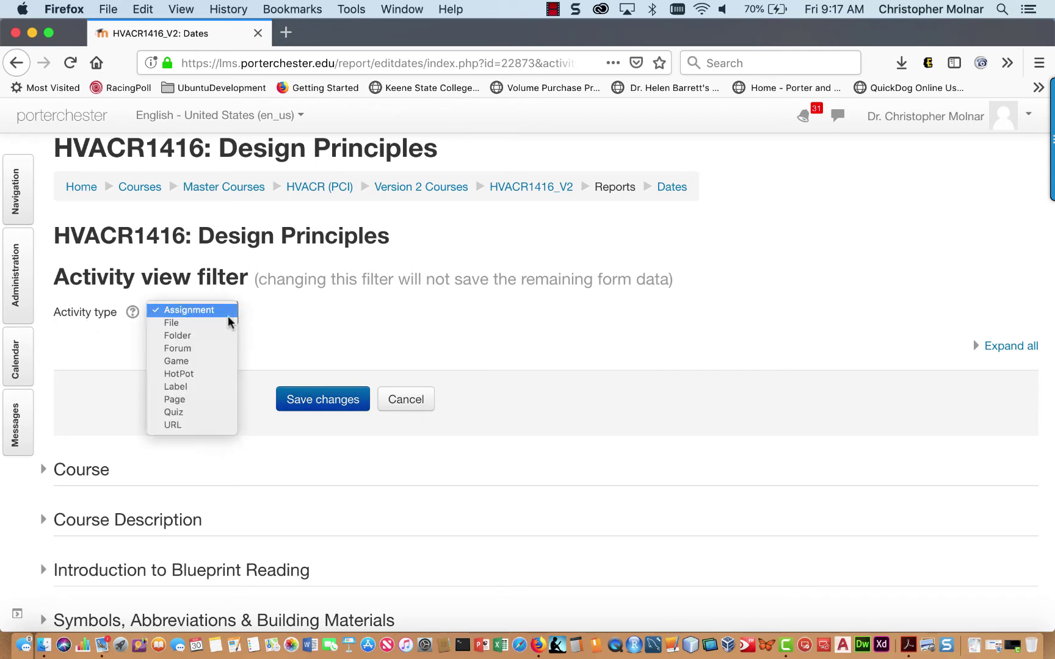
left_click(214, 309)
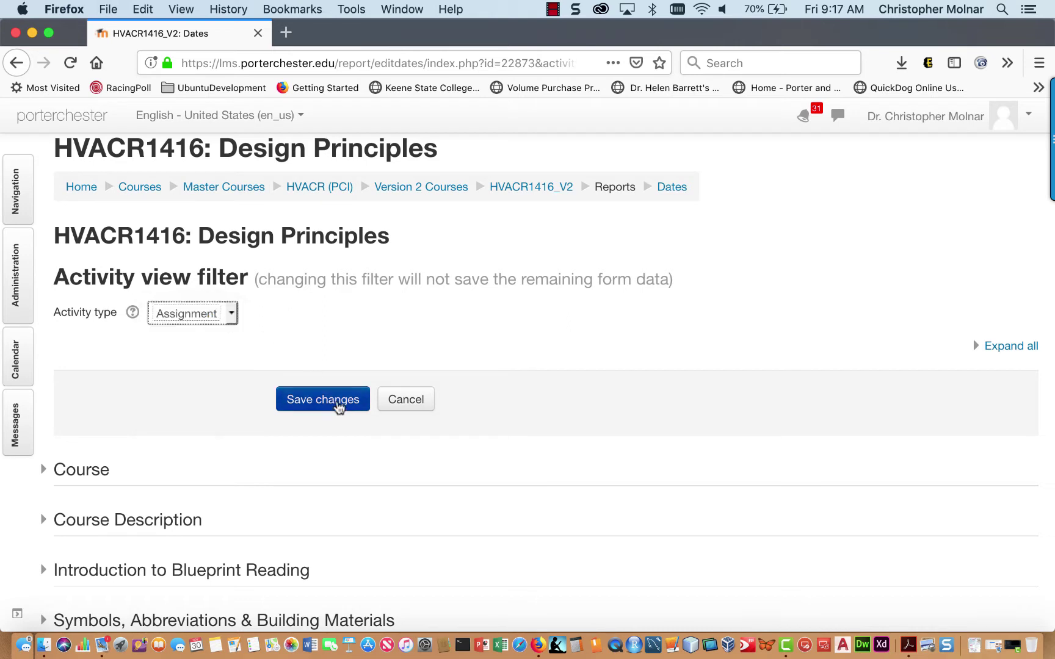
left_click(339, 408)
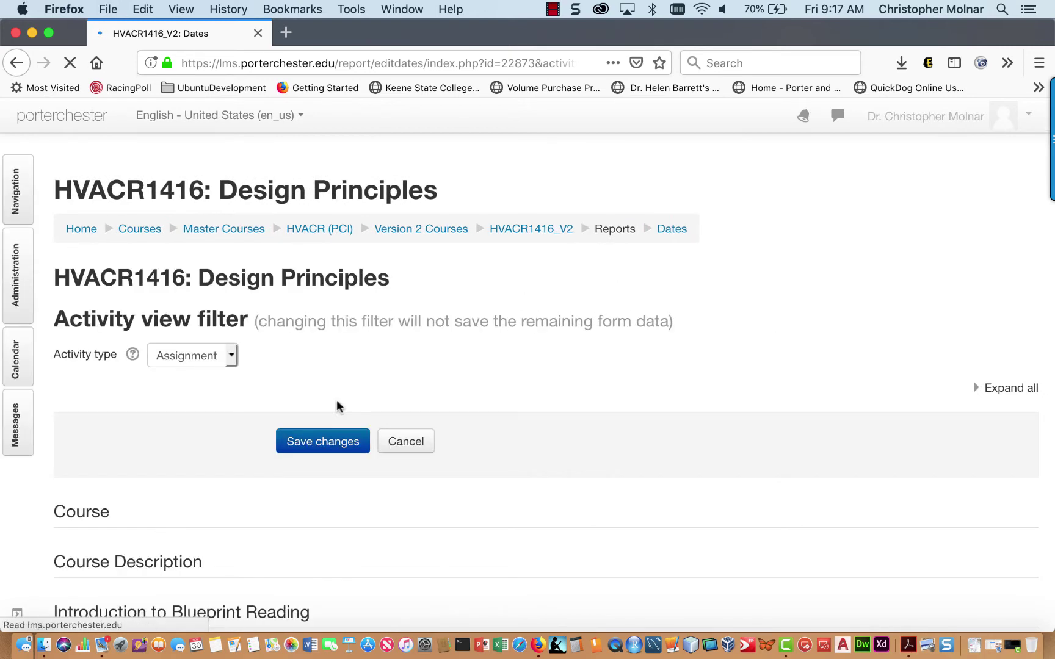
- Expand all sections and set the course start date to 21 January 2019
left_click(975, 390)
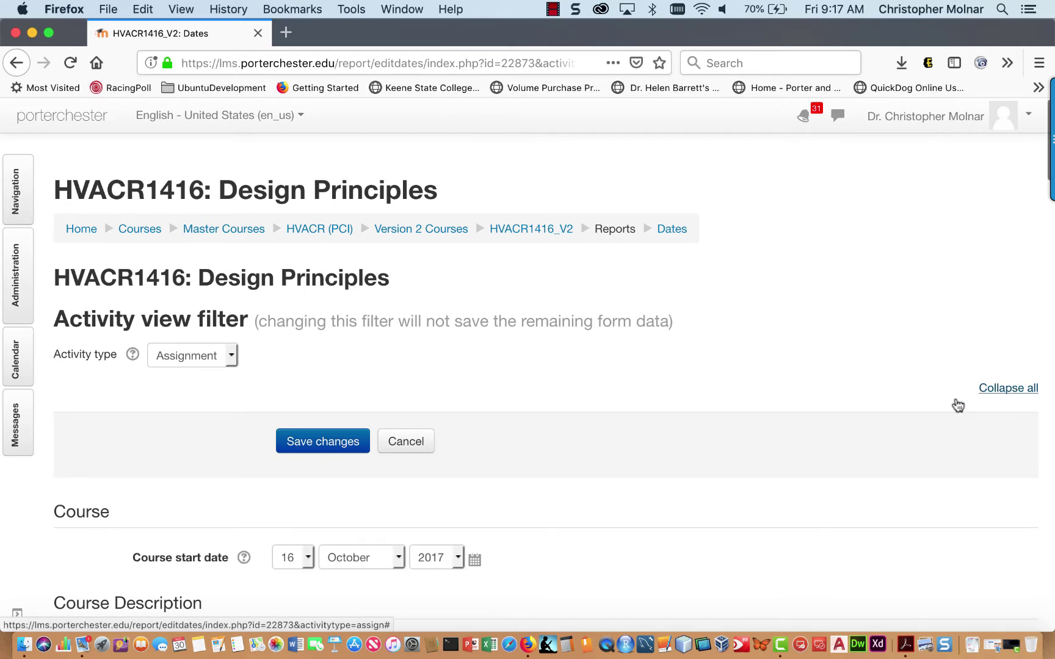
scroll(852, 422, "down", 3)
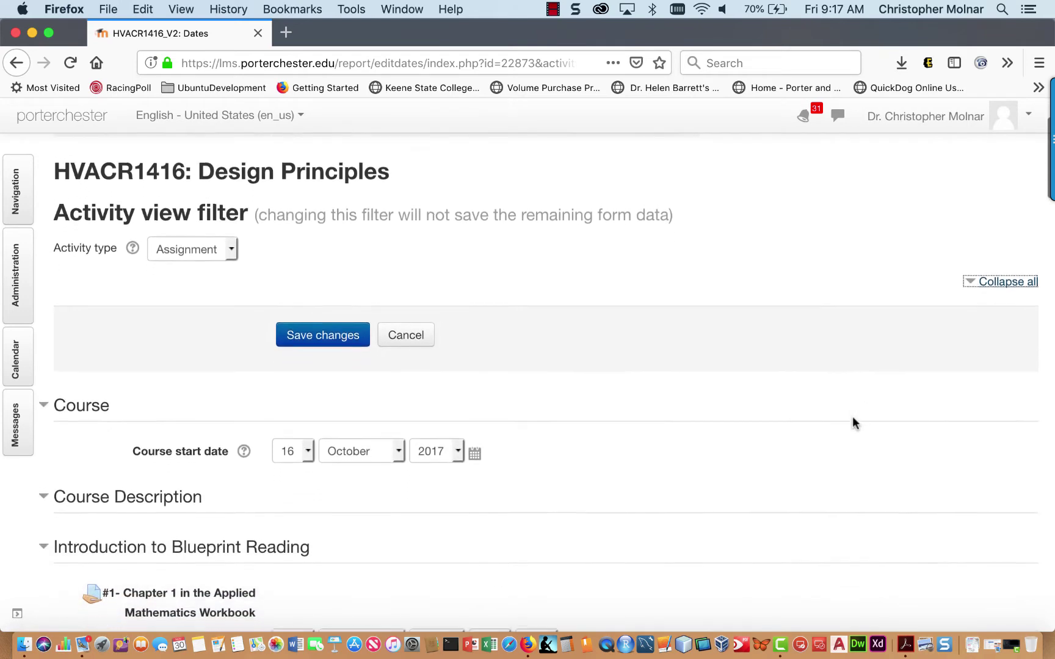
scroll(852, 421, "down", 5)
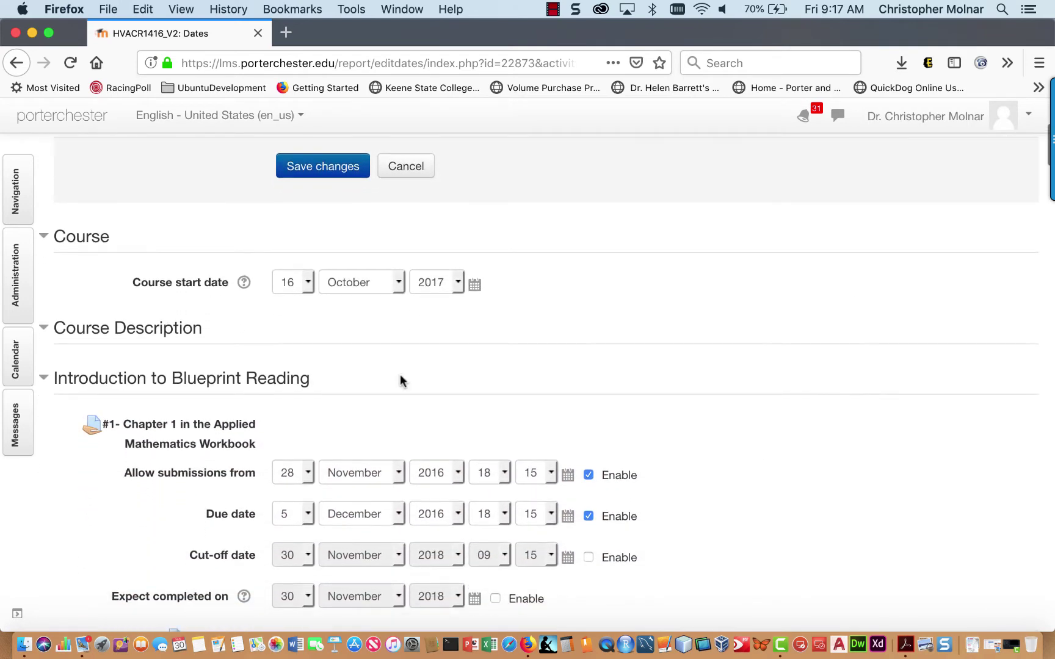
left_click(306, 282)
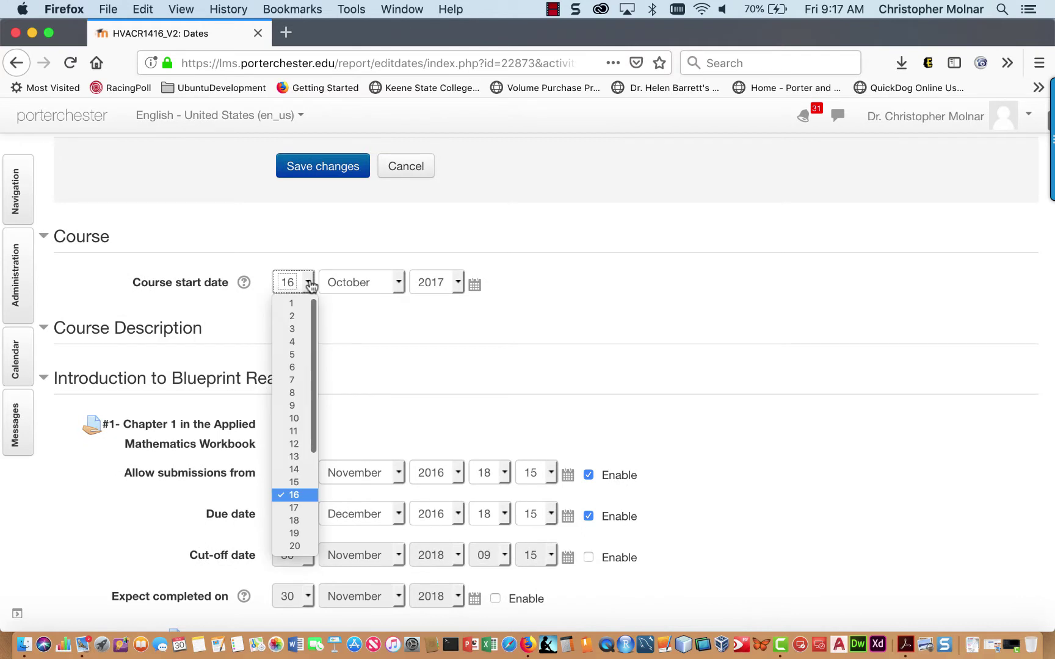
scroll(293, 538, "down", 1)
left_click(294, 517)
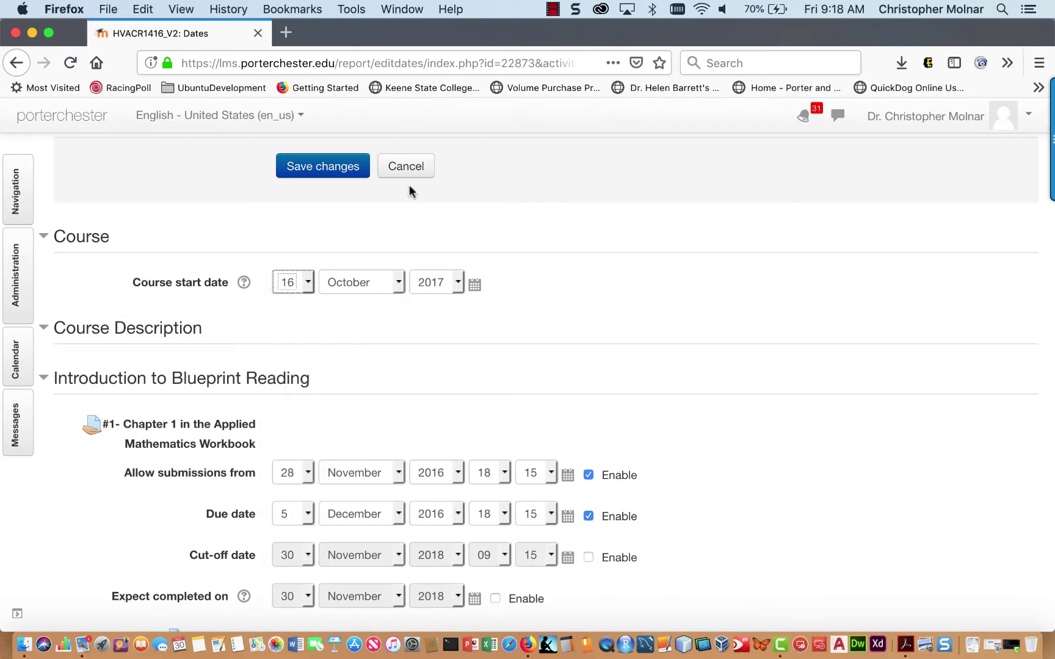
left_click(386, 288)
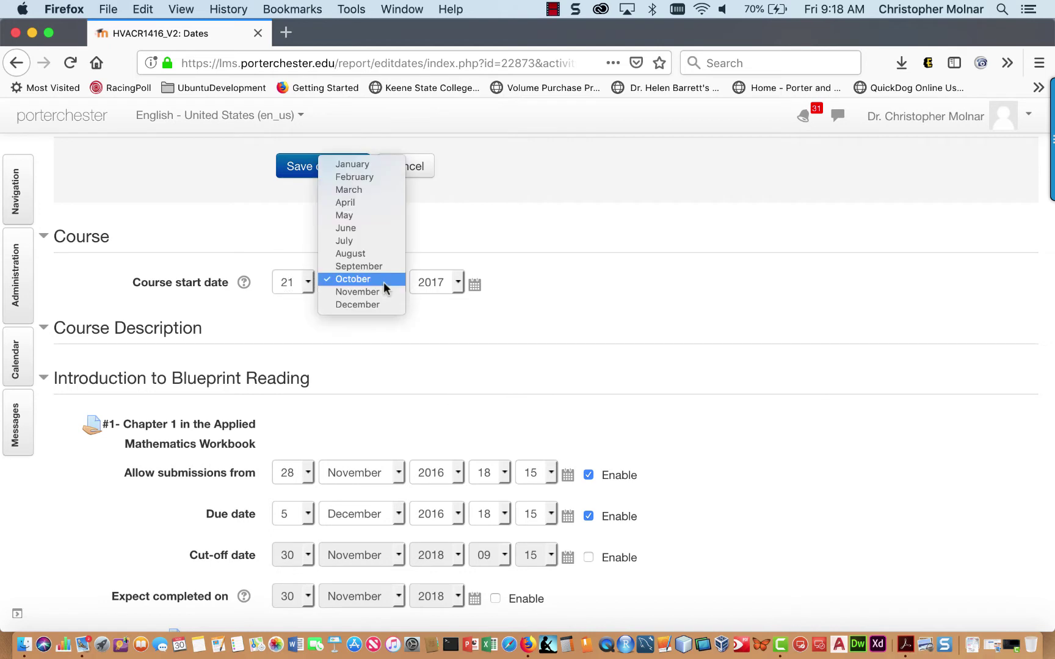
left_click(364, 165)
left_click(440, 285)
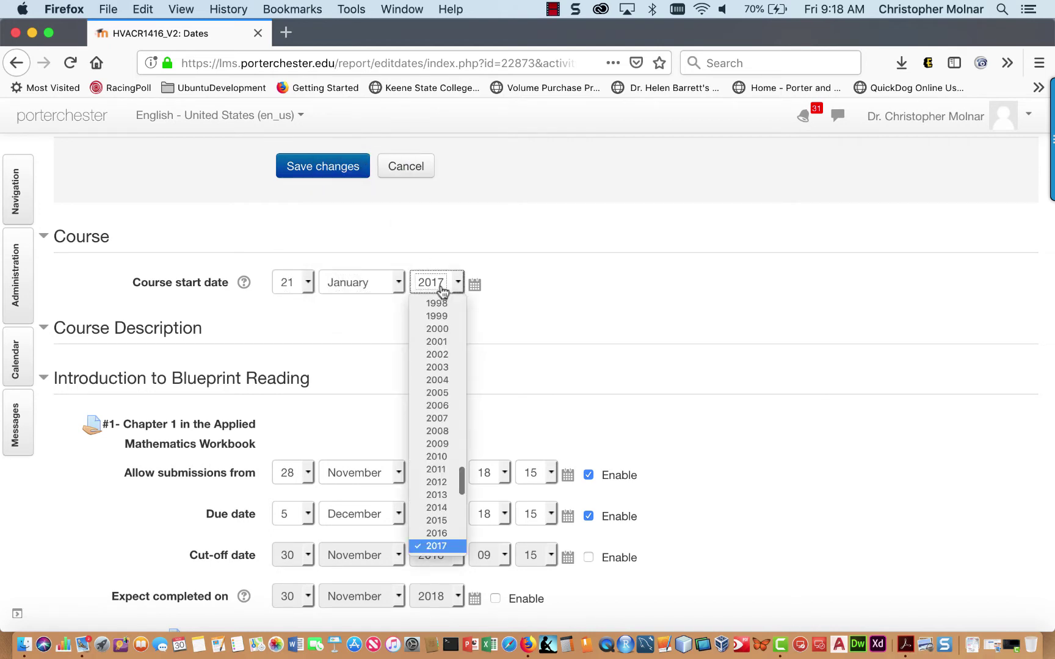
scroll(440, 421, "down", 5)
left_click(440, 407)
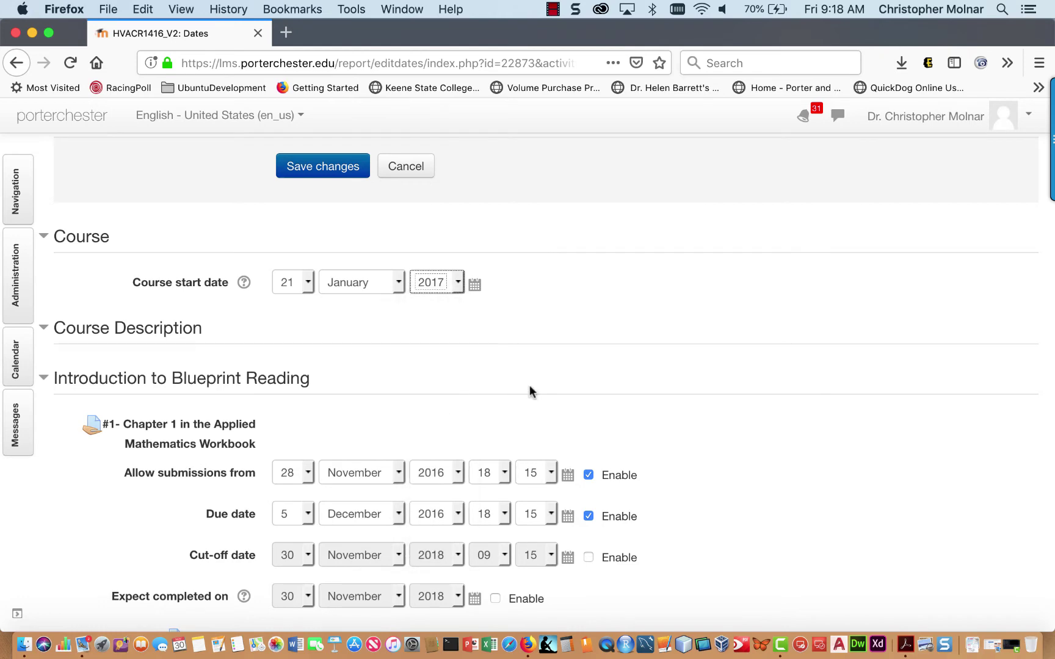
- Check the assignment dates down to the end of the report and save the changes
scroll(664, 536, "down", 3)
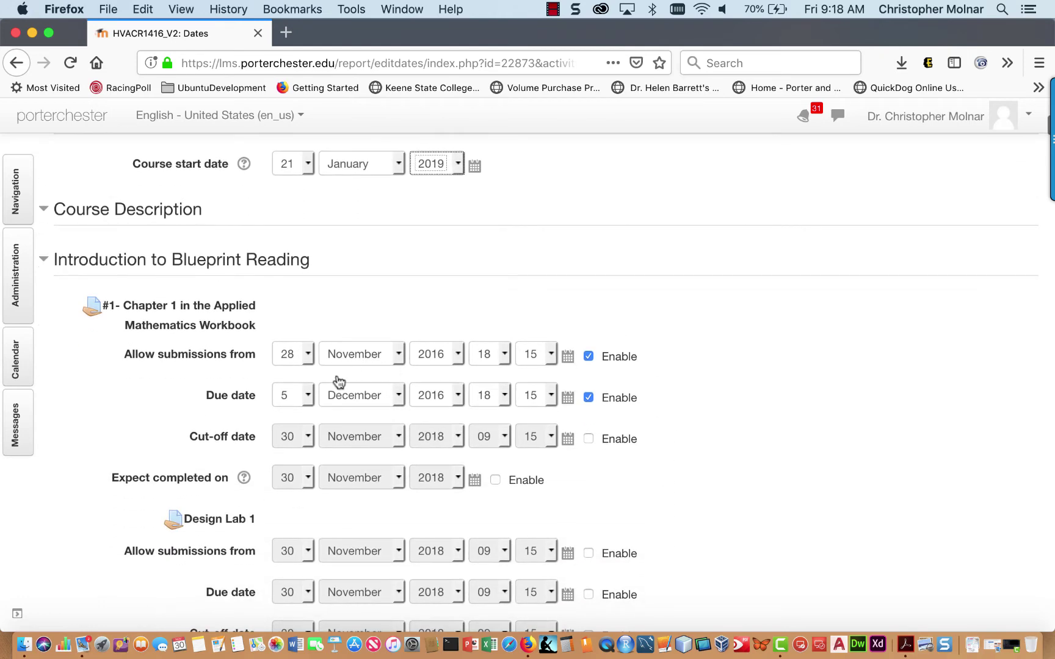
scroll(359, 506, "down", 10)
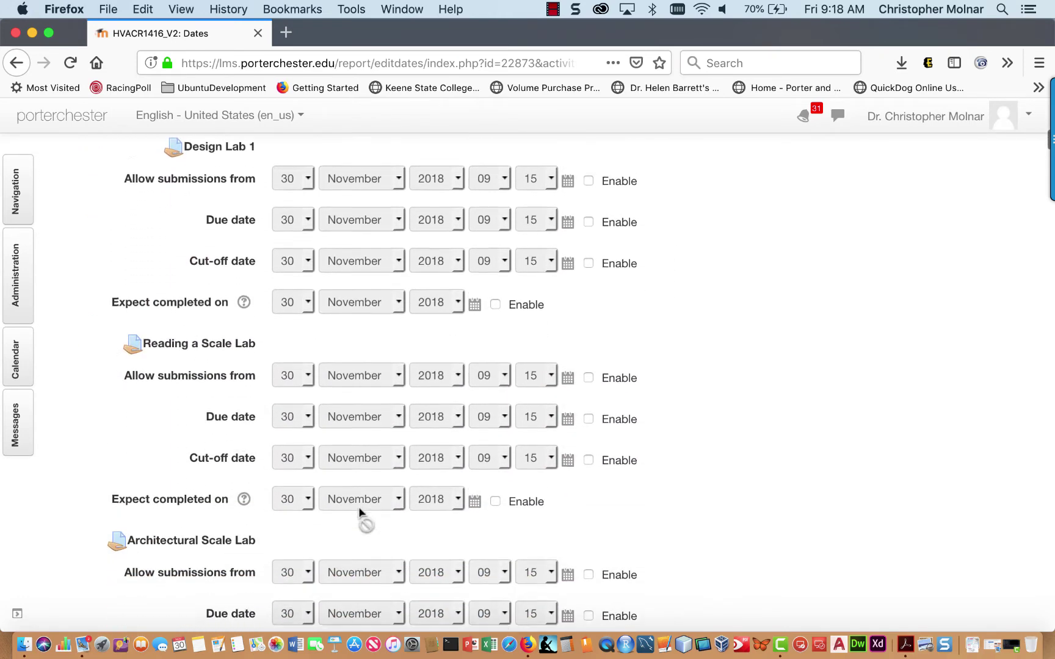
scroll(359, 507, "down", 20)
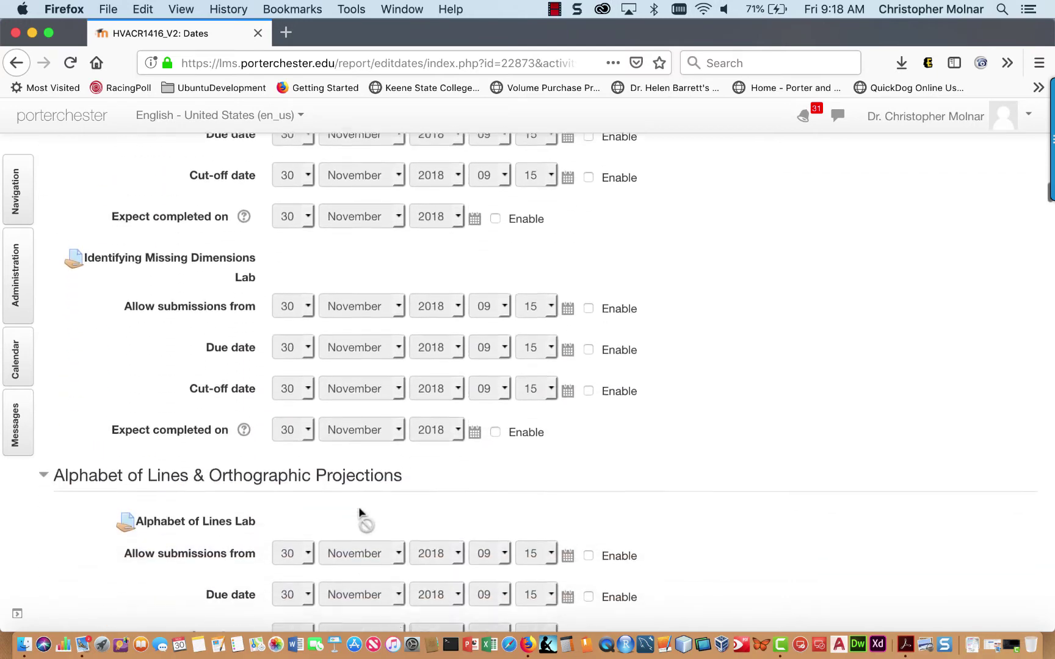
scroll(359, 507, "down", 10)
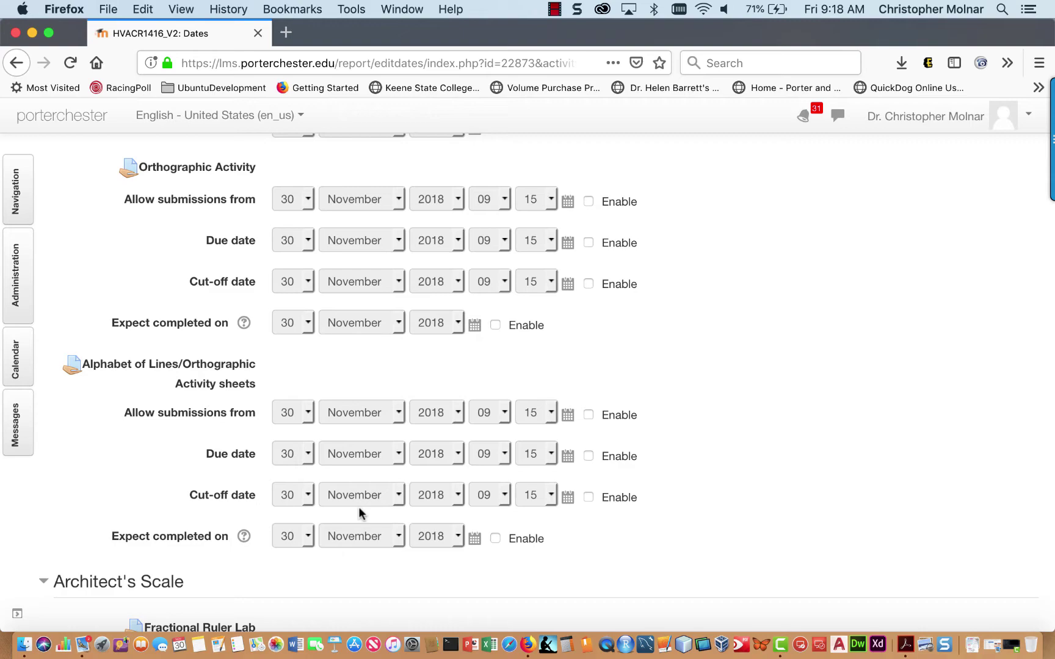
scroll(359, 508, "up", 6)
scroll(358, 502, "down", 18)
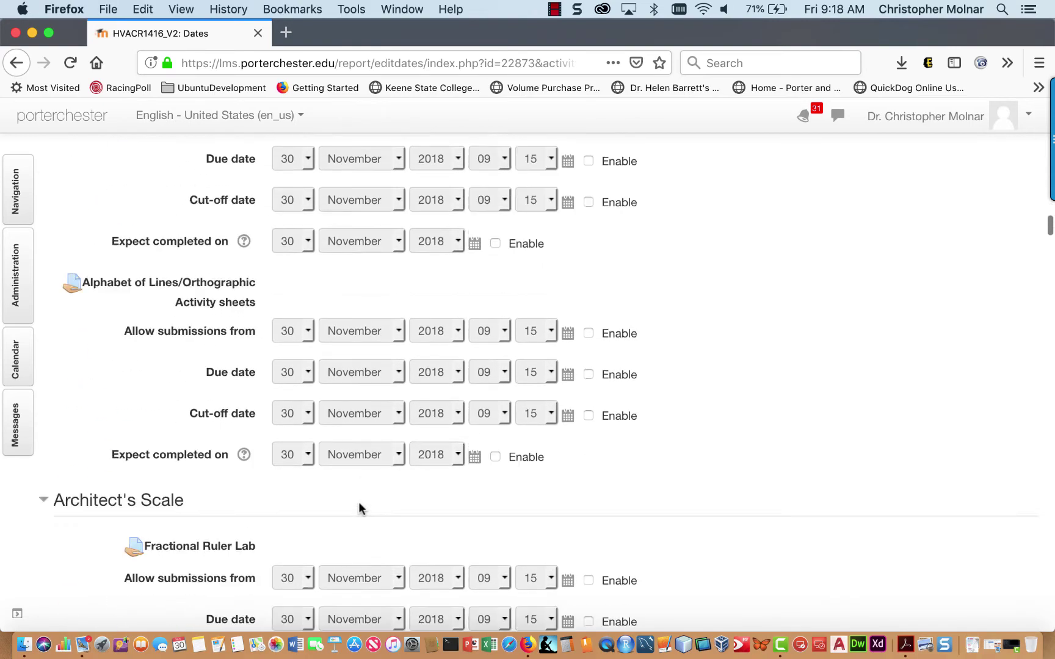
scroll(358, 470, "down", 20)
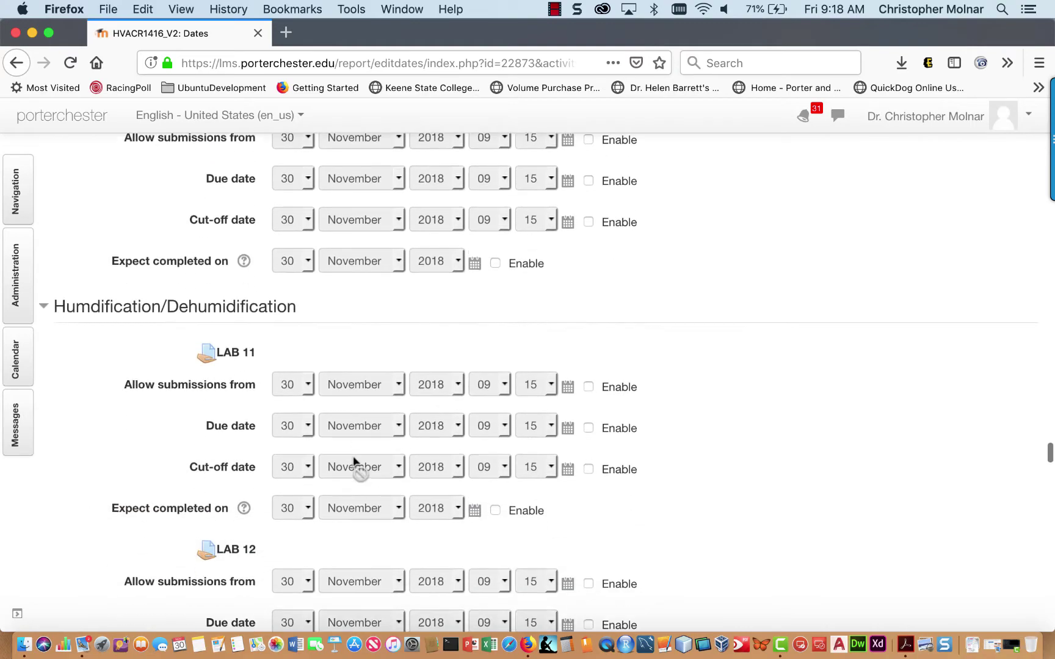
scroll(357, 464, "down", 20)
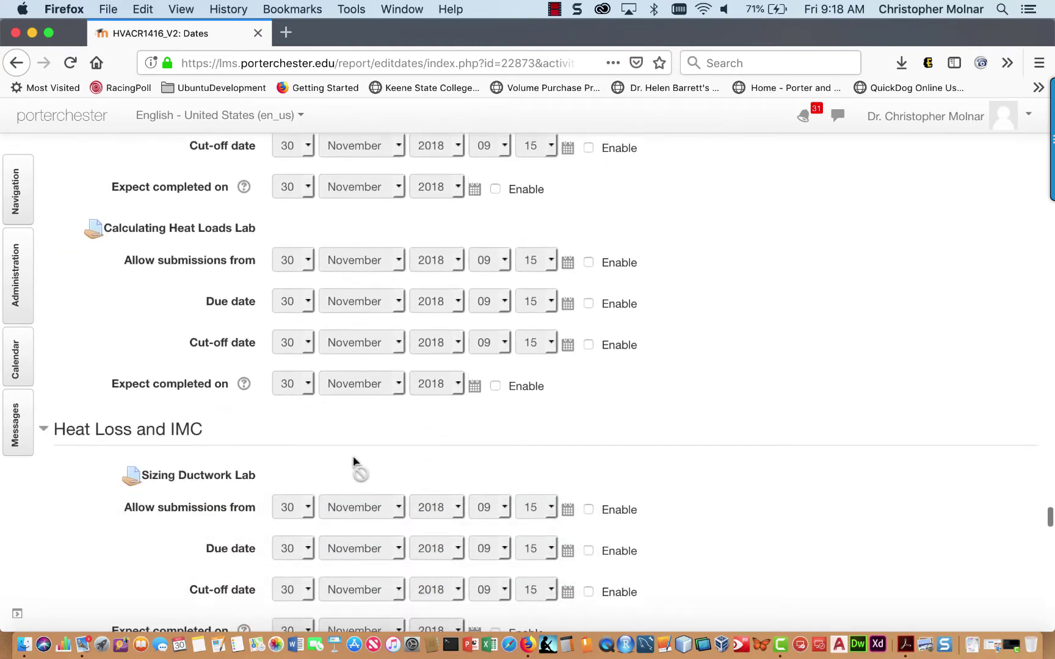
scroll(354, 462, "down", 20)
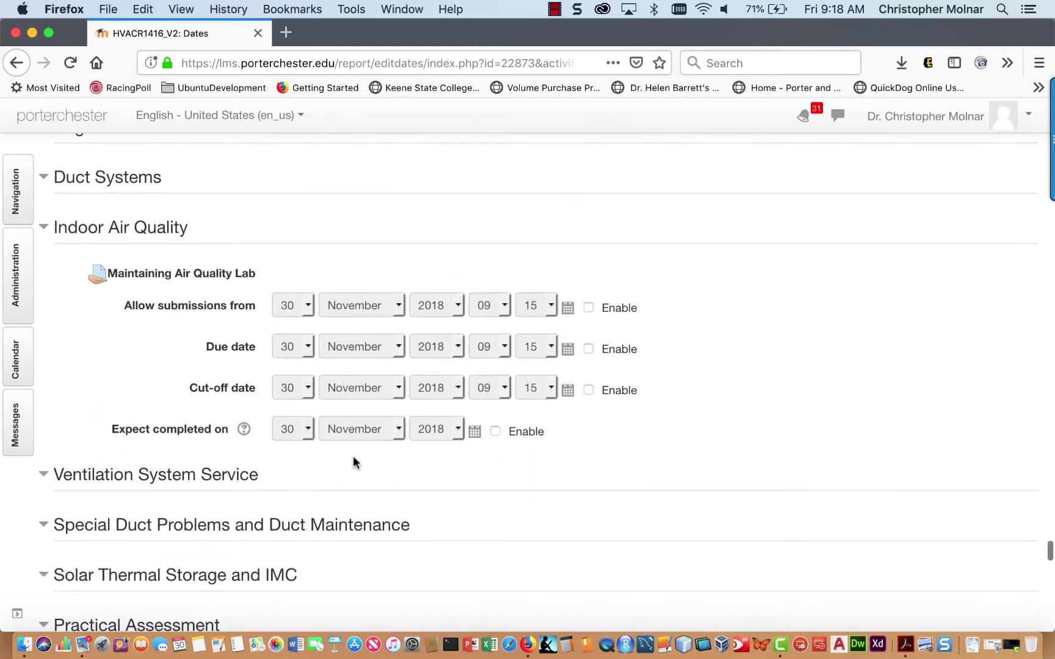
scroll(353, 456, "down", 10)
left_click(315, 336)
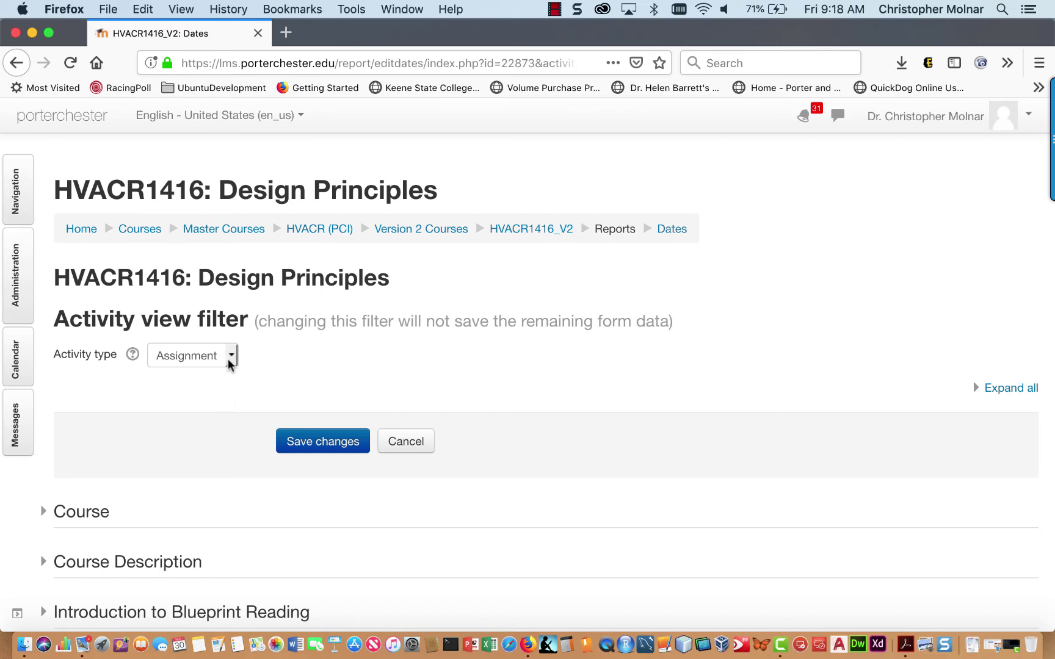
- Switch the Dates report's activity type filter from Assignment to Quiz
left_click(231, 360)
left_click(230, 357)
left_click(230, 357)
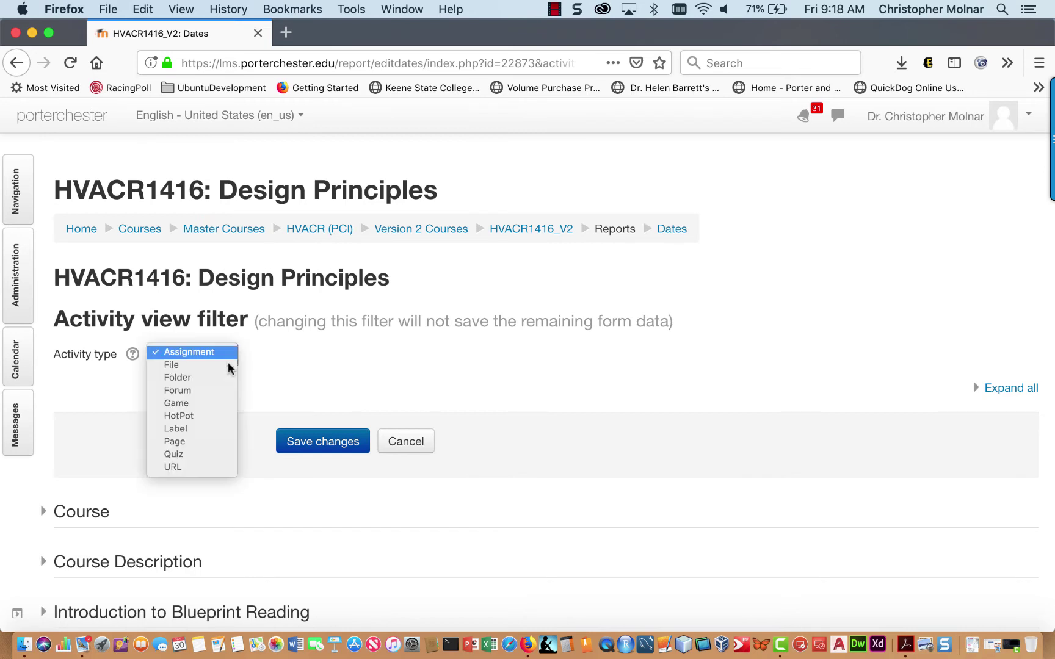
left_click(203, 456)
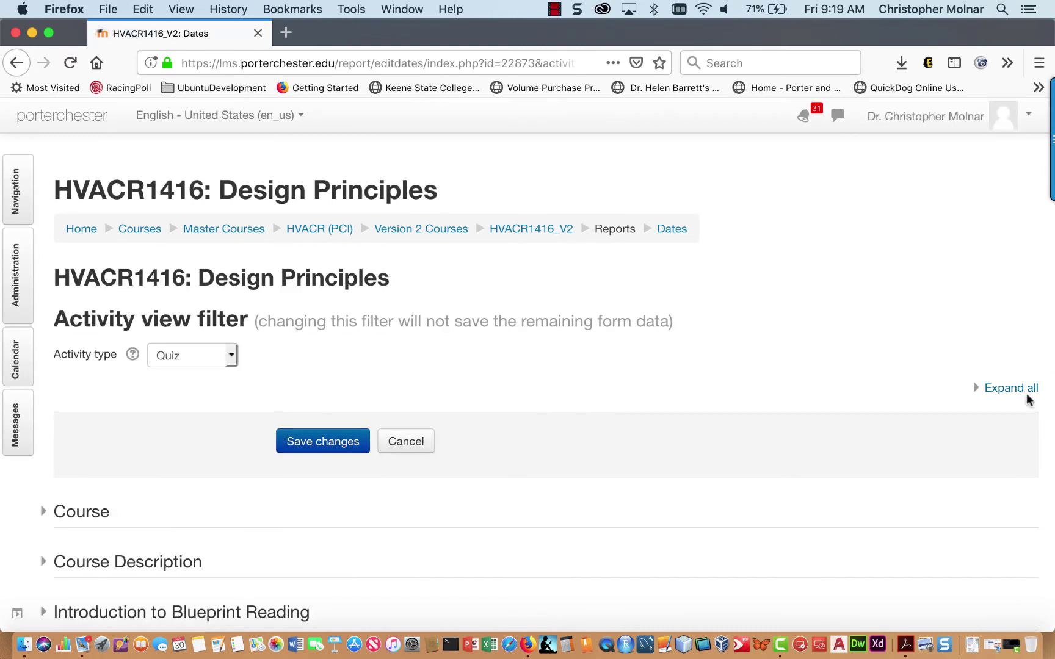
- Expand all sections, check each quiz's open and close dates, and save the report
left_click(1004, 389)
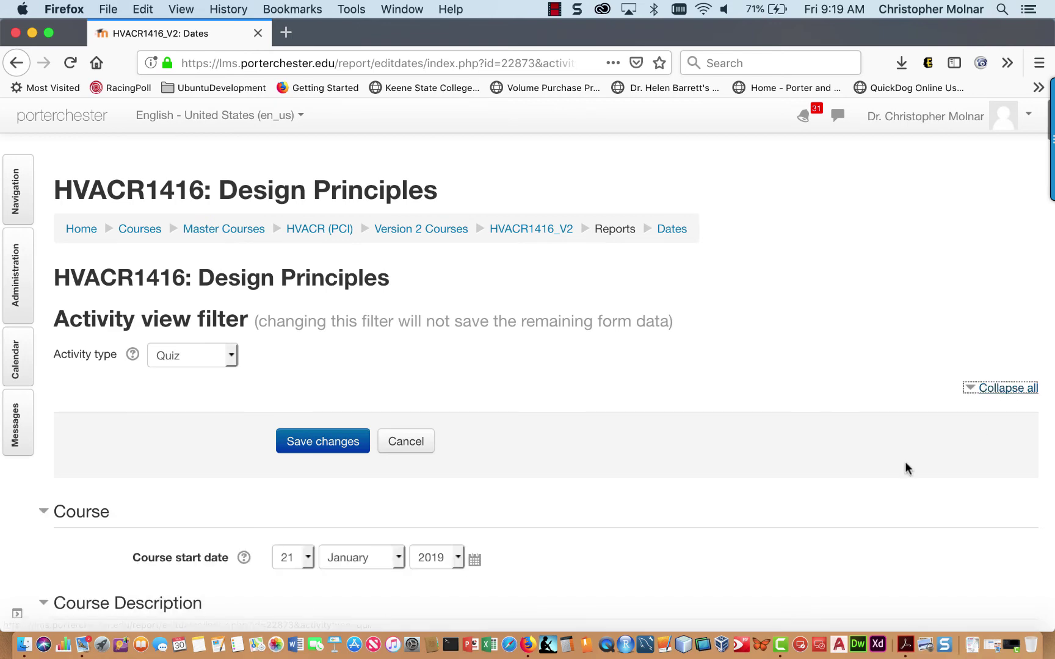
scroll(905, 464, "down", 5)
scroll(905, 469, "down", 3)
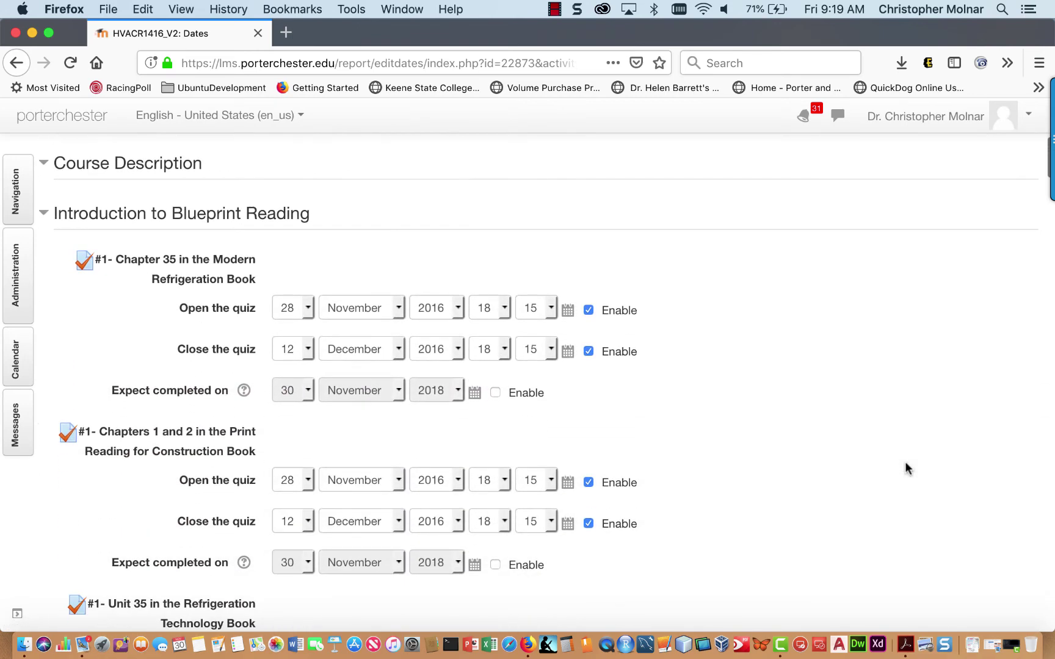
scroll(905, 468, "down", 2)
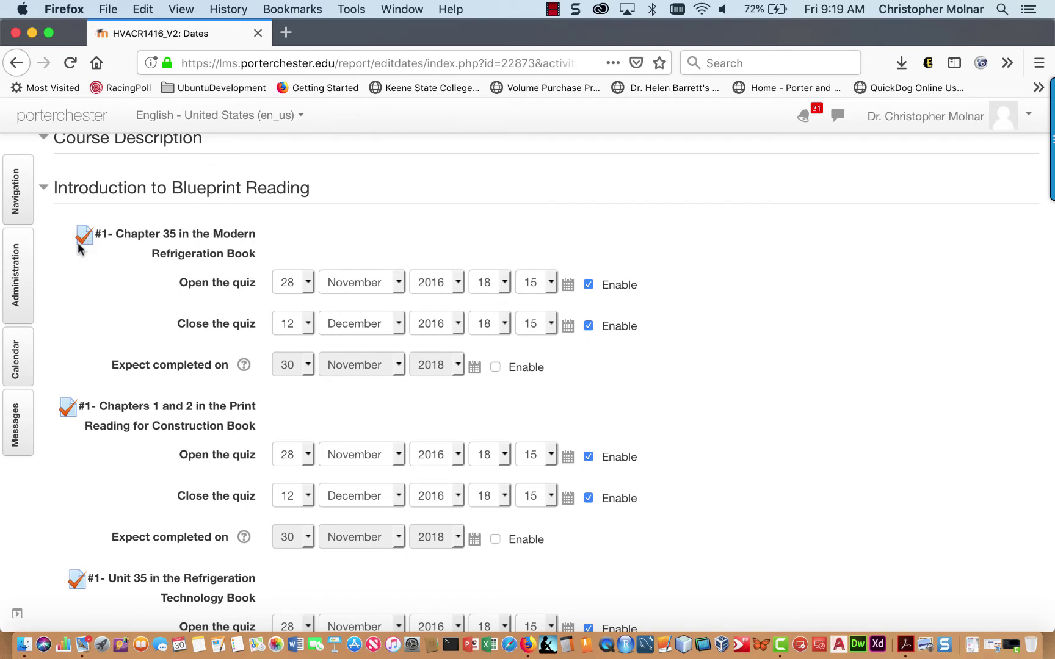
scroll(91, 286, "down", 3)
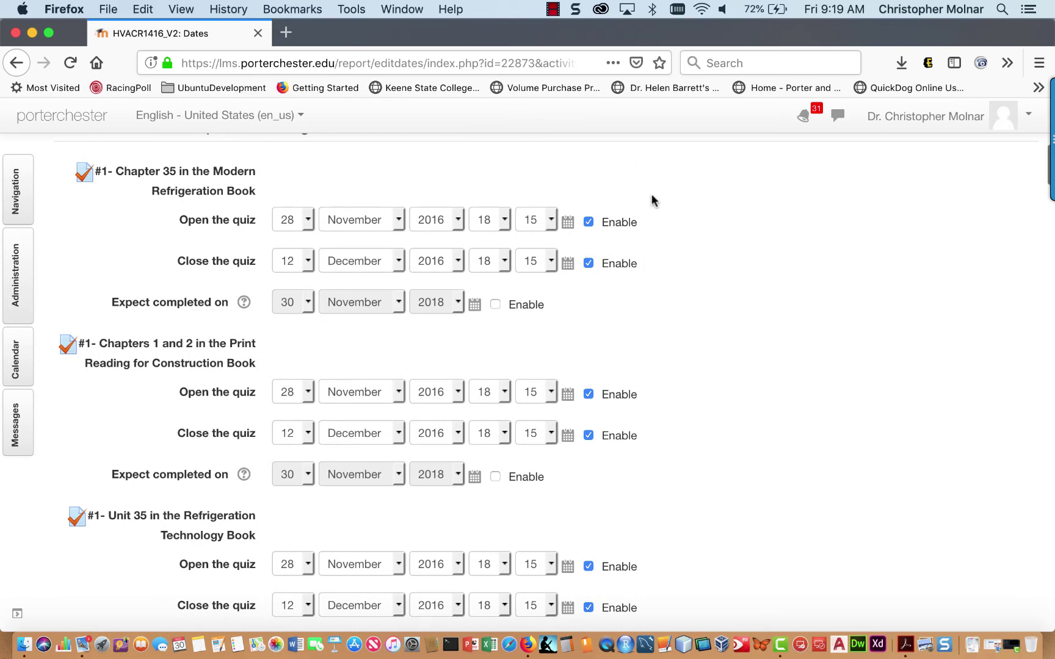
scroll(585, 419, "down", 10)
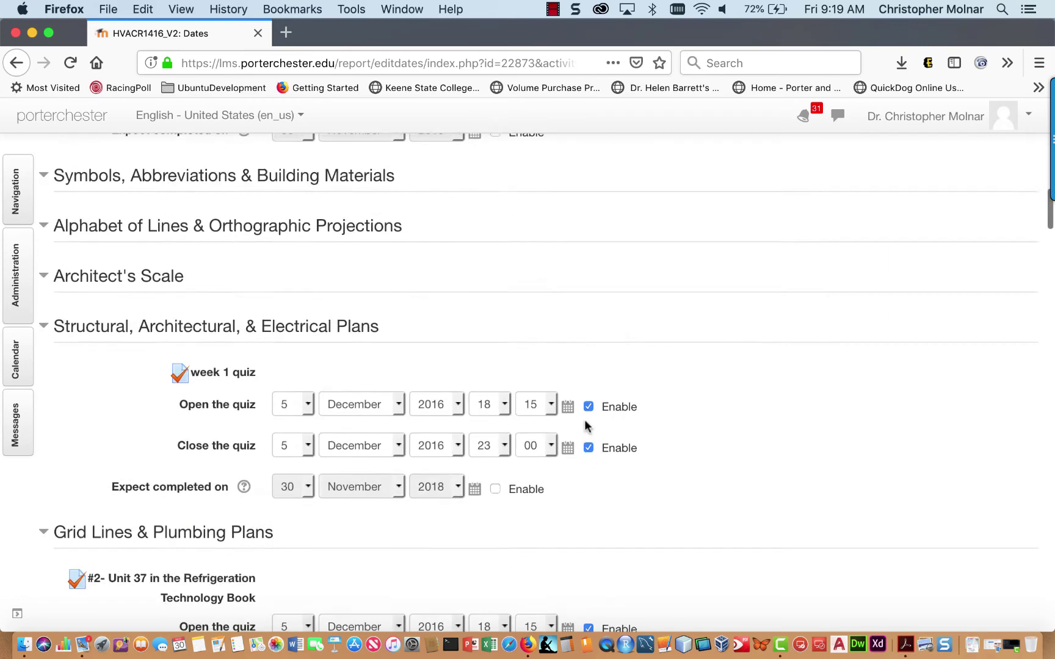
scroll(585, 426, "up", 10)
scroll(585, 426, "down", 10)
scroll(584, 426, "up", 20)
left_click(347, 445)
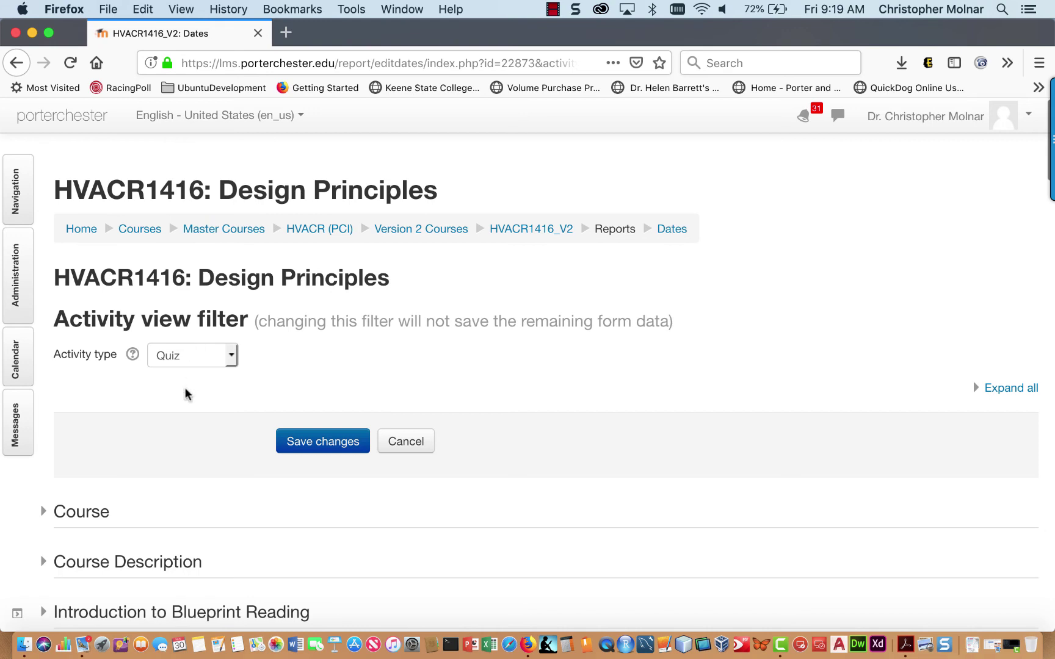
- Enable the Chapter 35 quiz's Expect completed on date, keeping 30 November 2018
scroll(184, 393, "down", 5)
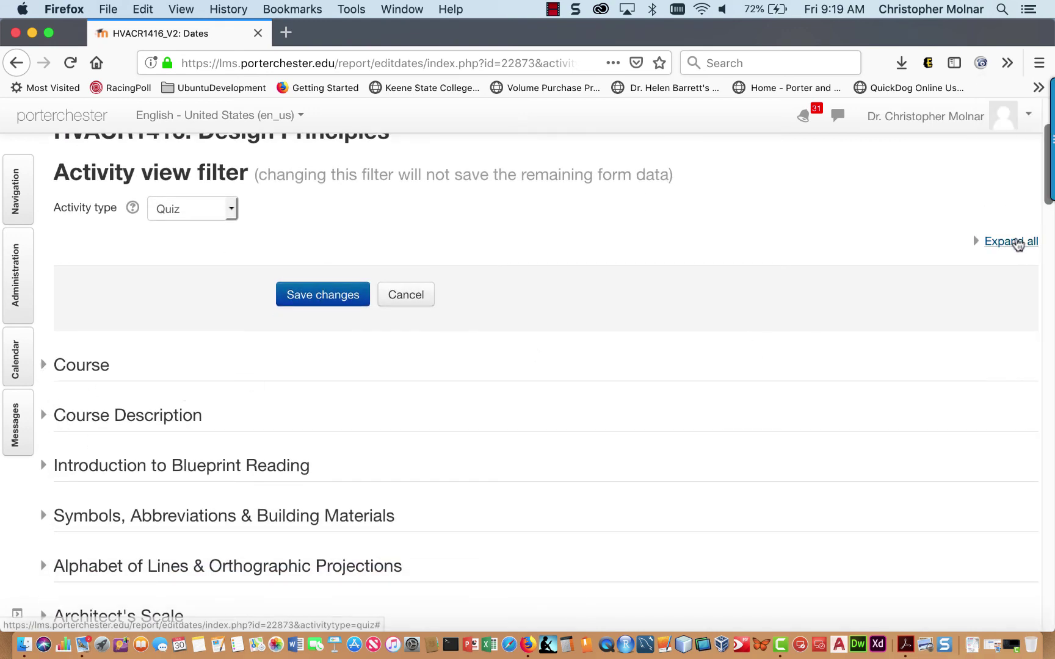
left_click(1015, 242)
scroll(702, 566, "down", 5)
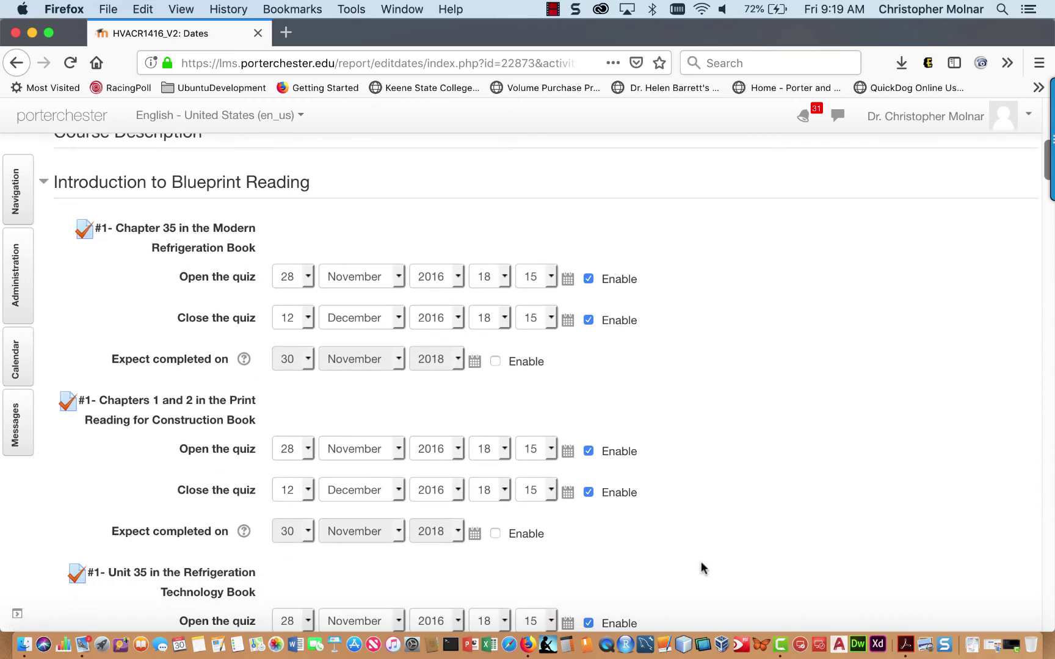
left_click(496, 361)
left_click(309, 365)
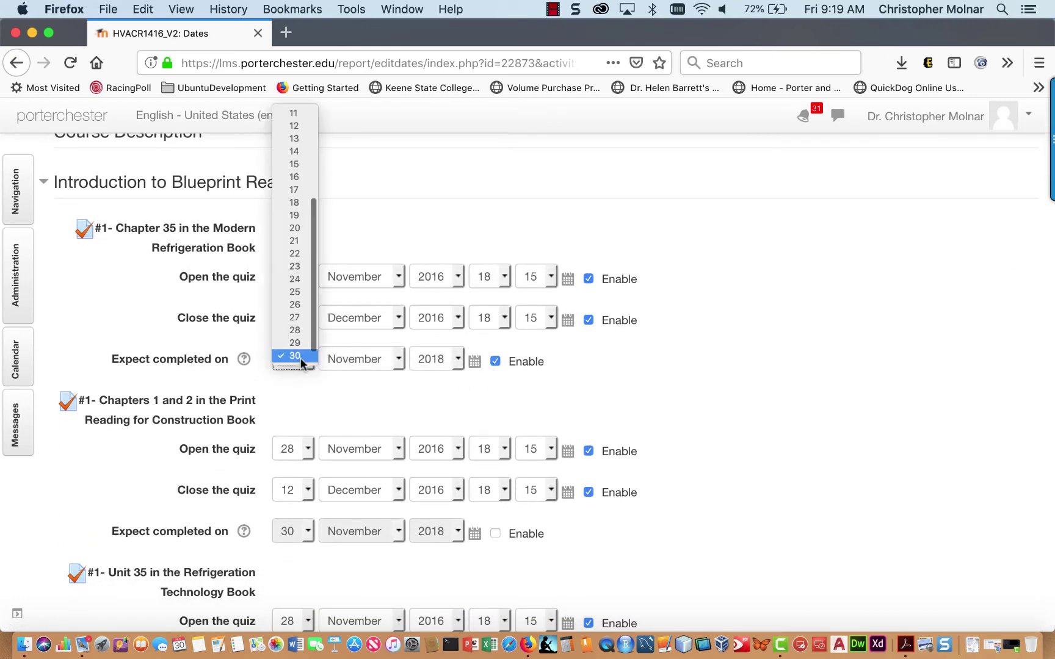
scroll(287, 308, "up", 3)
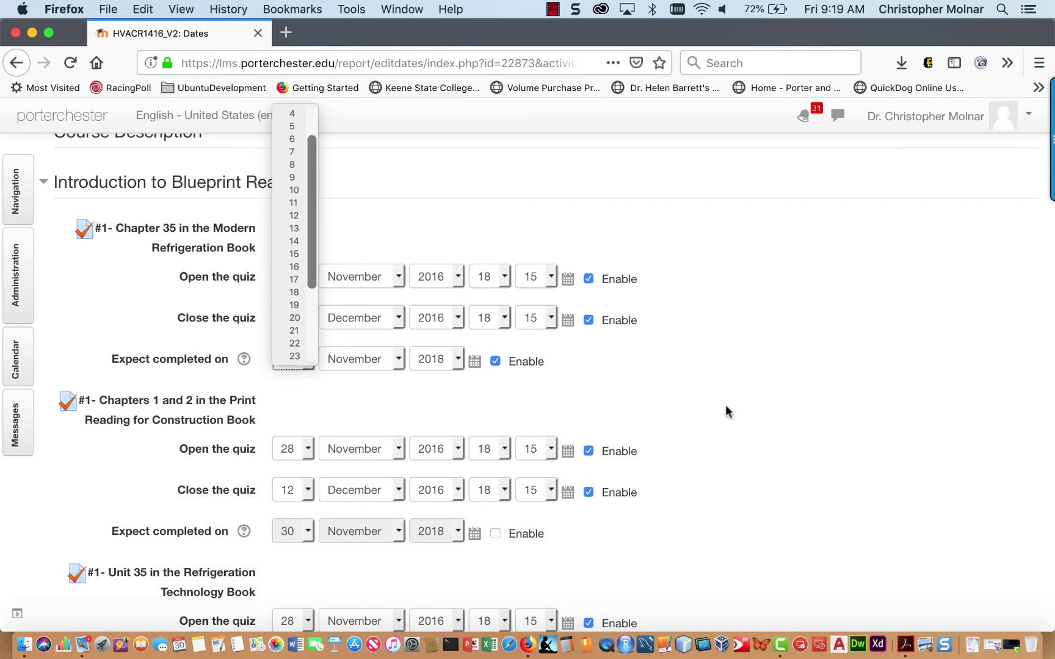
left_click(624, 397)
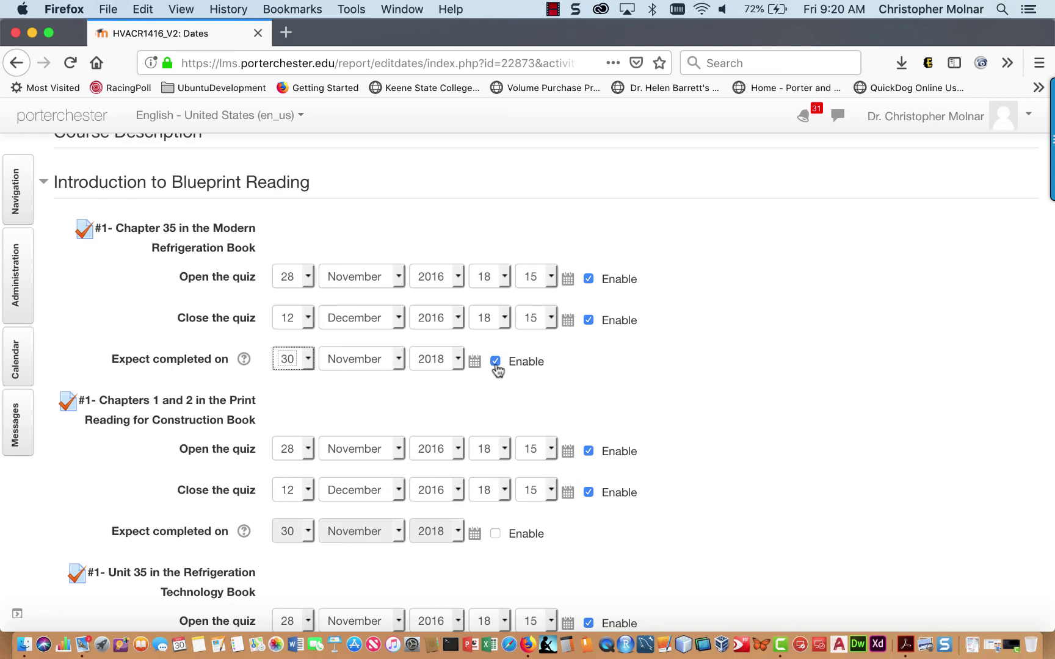
- Return to the HVACR1416_V2 course page, leaving the Dates report unsaved
scroll(496, 364, "up", 10)
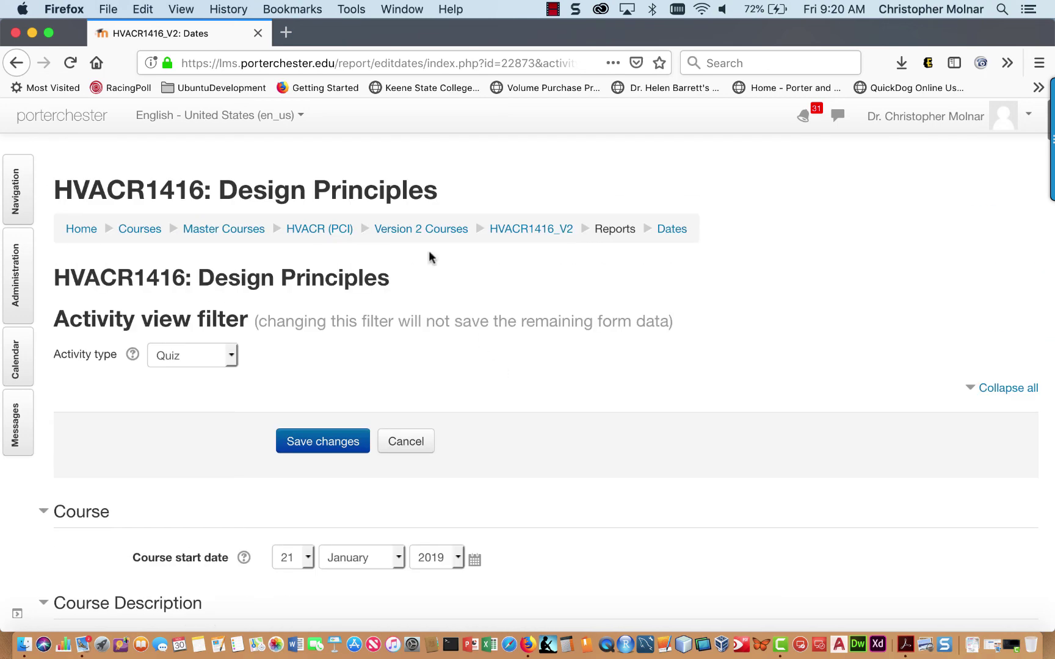
left_click(525, 231)
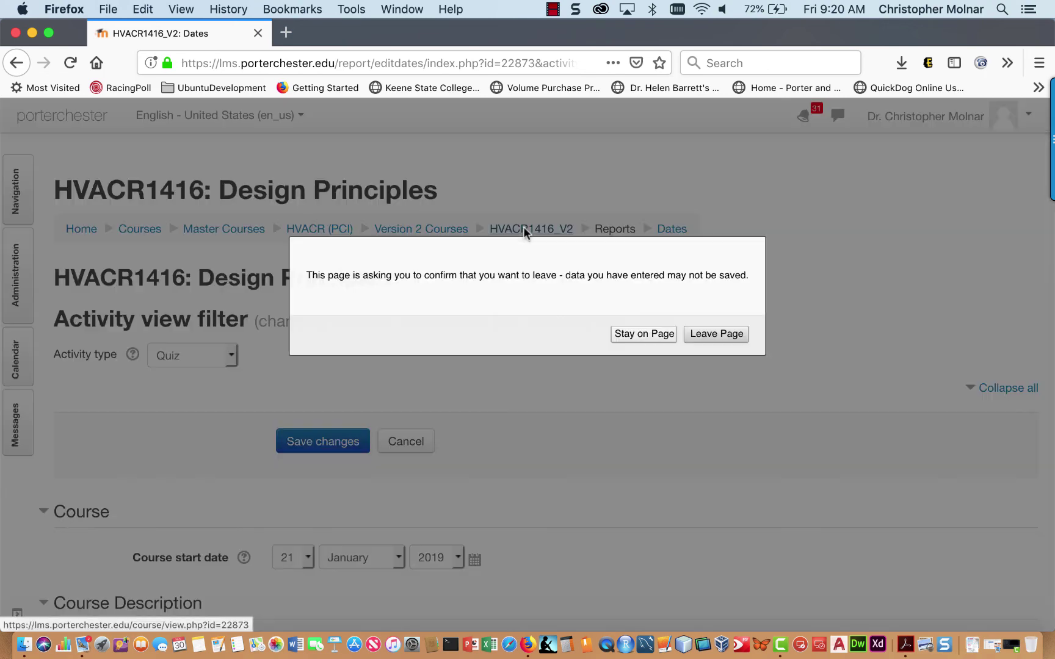
left_click(708, 335)
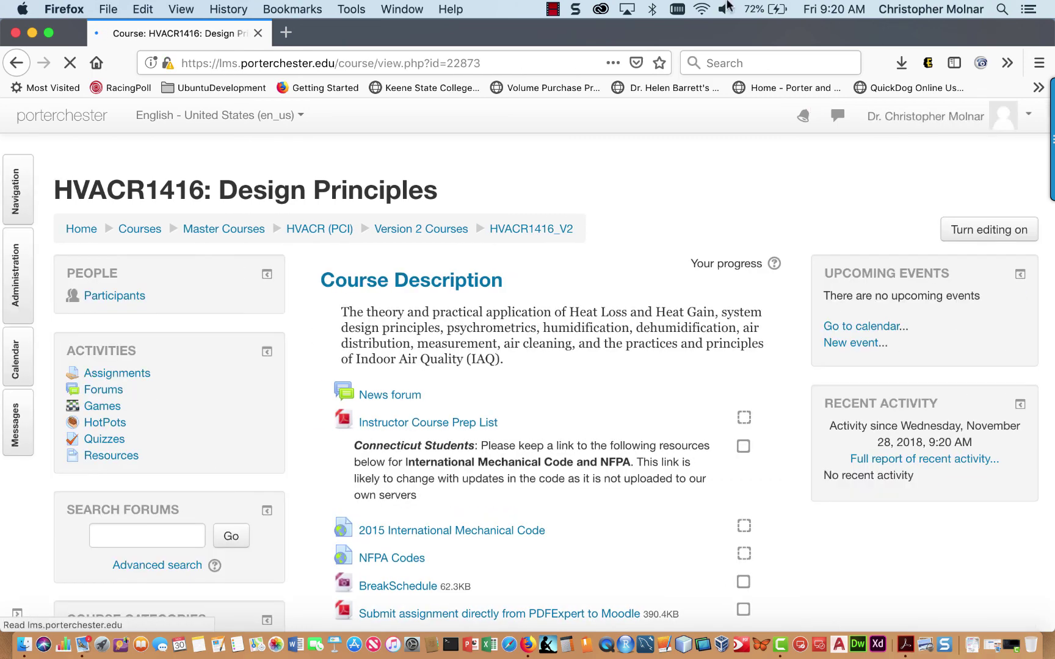
left_click(552, 9)
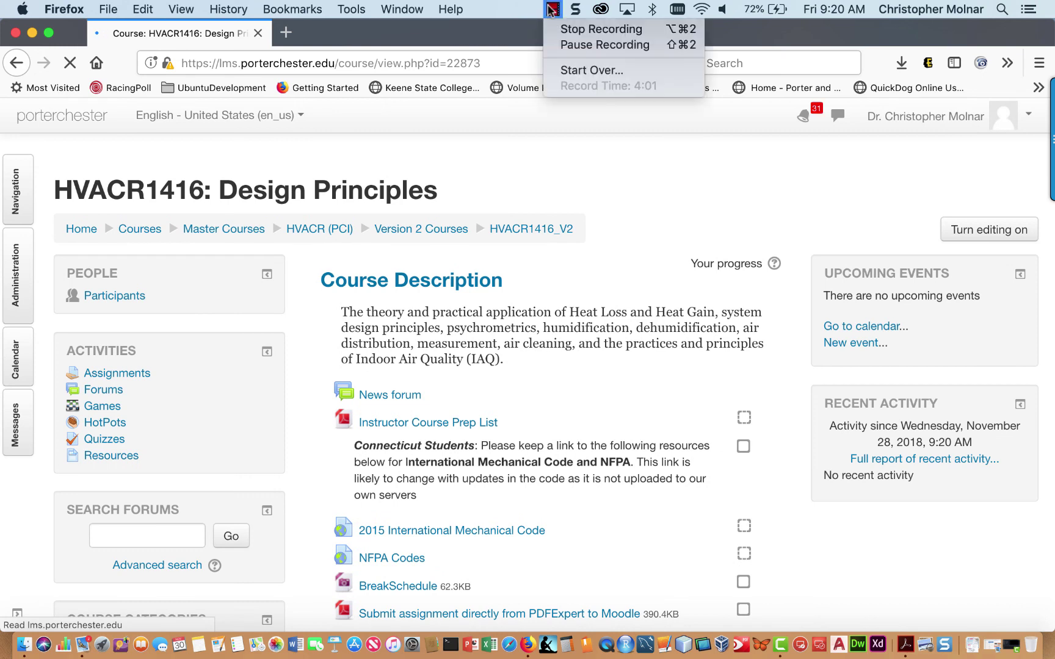